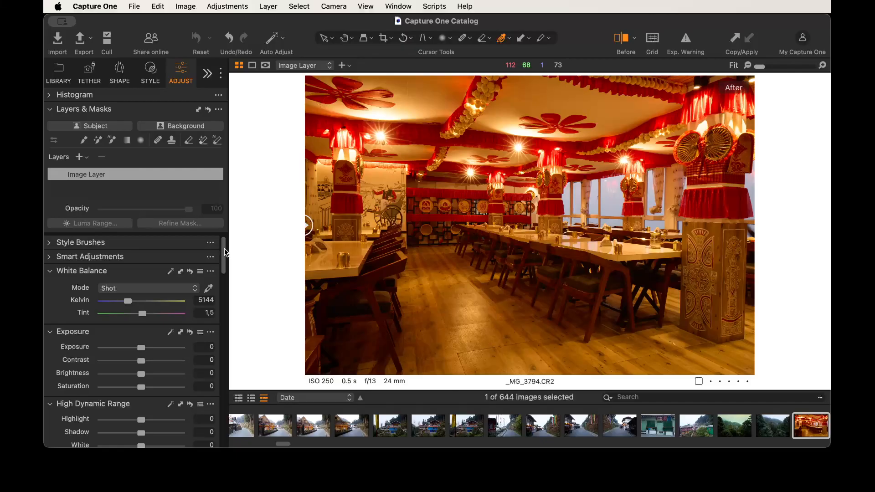
Step: Sample the white balance from the light mural wall, and warm the Kelvin value to 3198
left_click(209, 289)
left_click(378, 176)
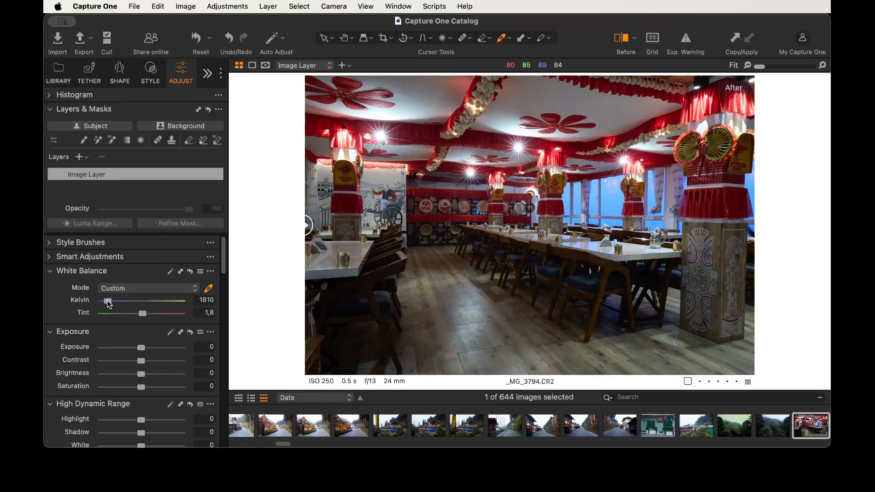
left_click_drag(109, 305, 118, 304)
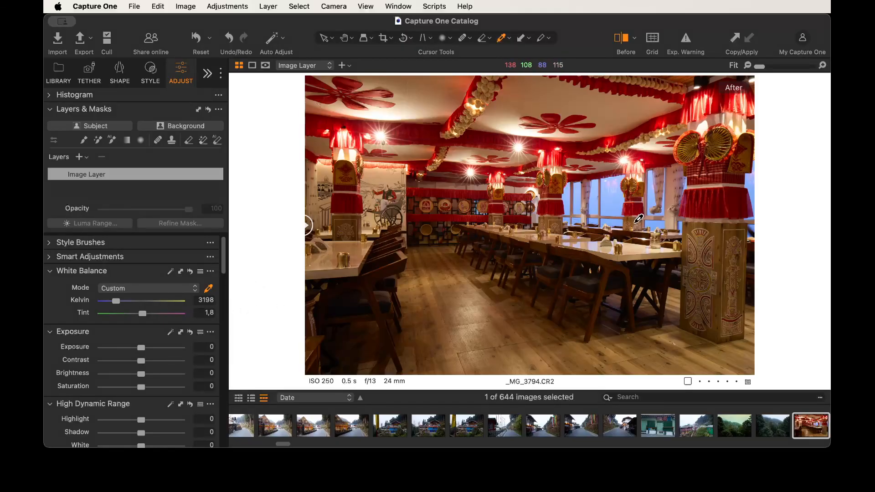
Step: Pick the blue of the windows in the advanced Color Editor and set its saturation to -61,9 and lightness to 10,8
left_click_drag(225, 247, 257, 330)
left_click(205, 433)
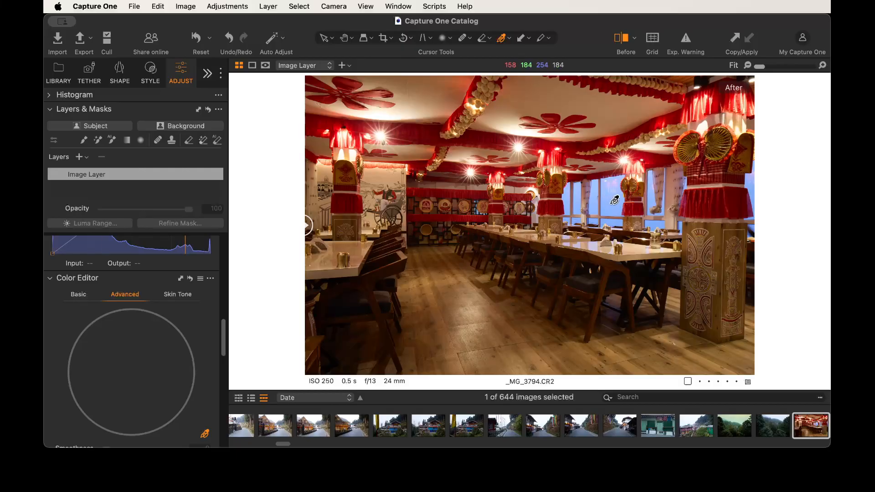
left_click(615, 200)
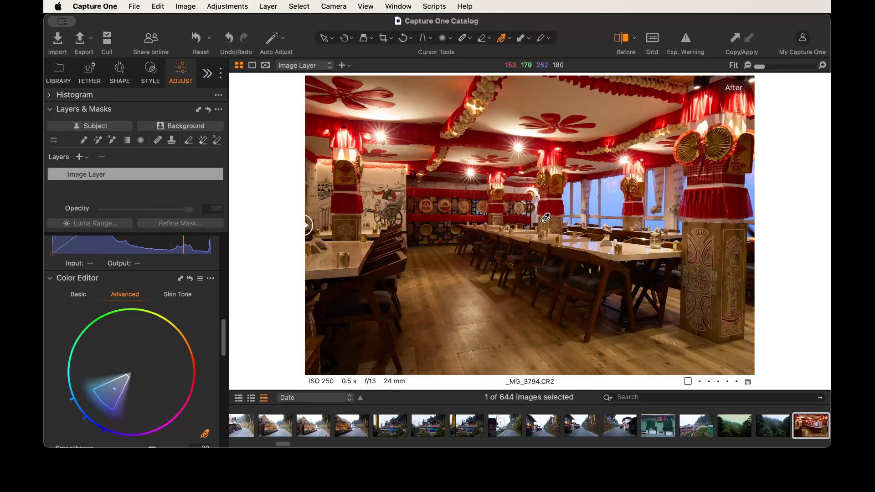
left_click_drag(225, 329, 224, 341)
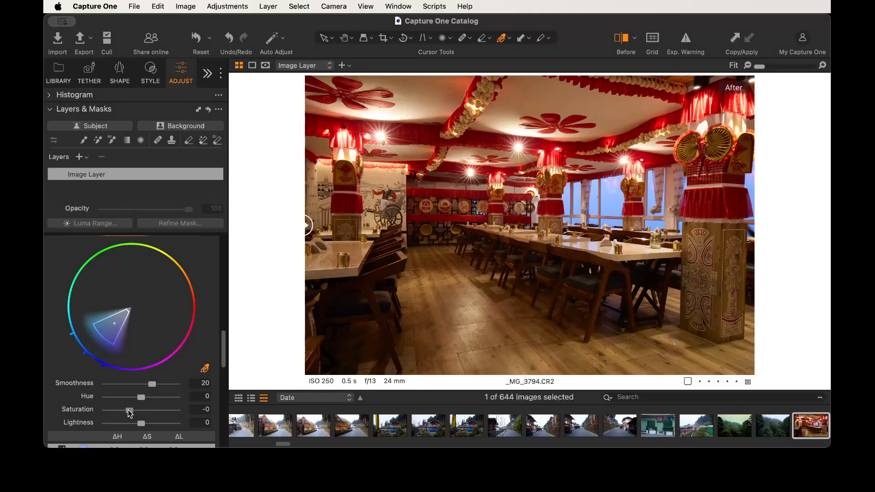
left_click_drag(129, 413, 115, 410)
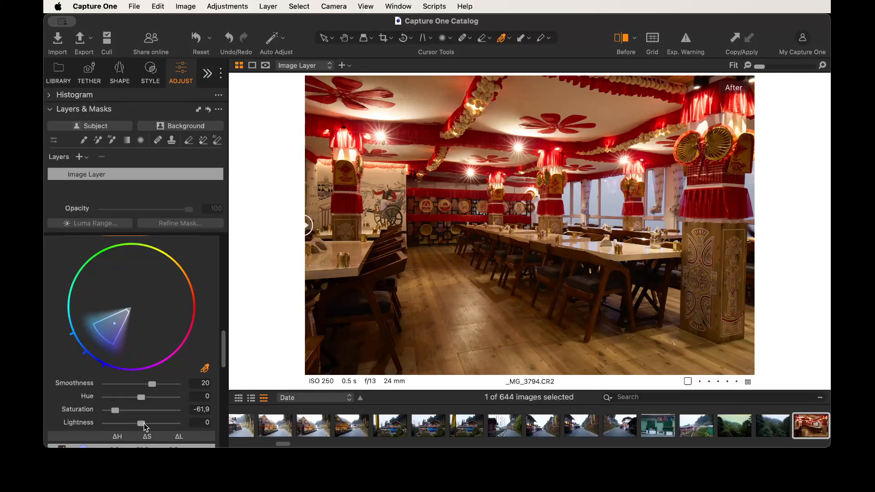
left_click_drag(143, 424, 148, 424)
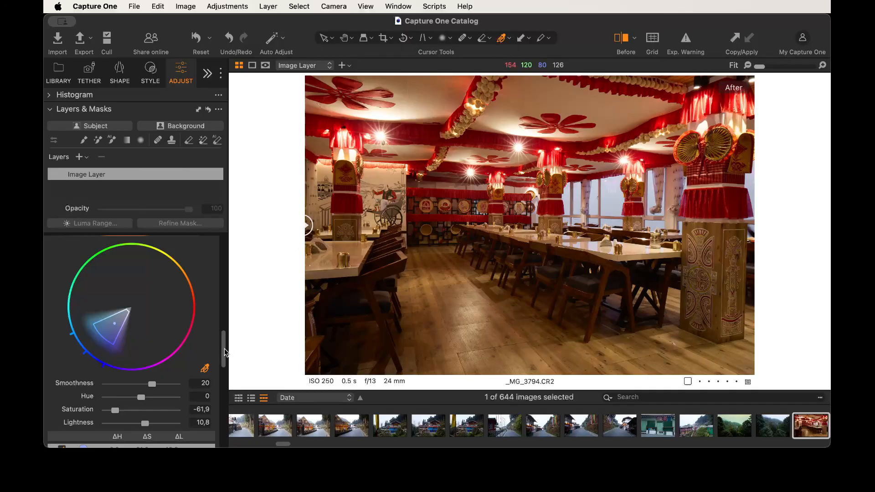
Step: Adjust the image's tones: highlight -63, shadow 44 and black -21, with contrast at 9
left_click_drag(223, 349, 234, 242)
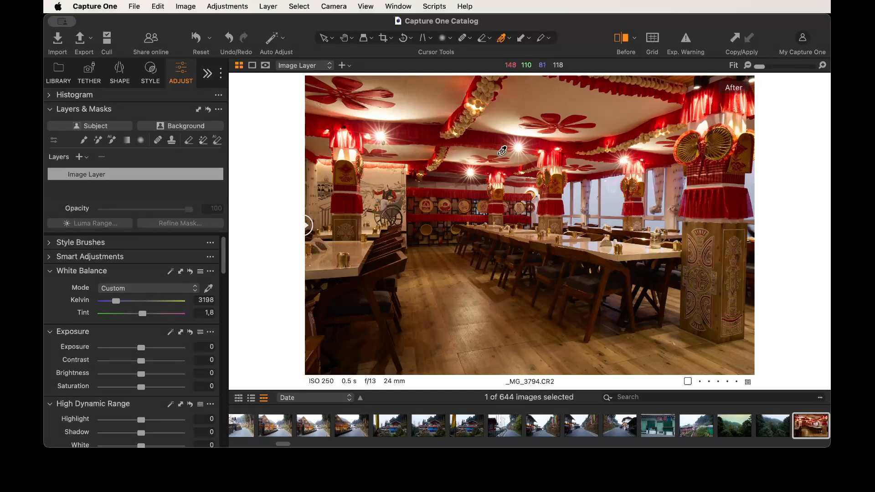
scroll(143, 392, "down", 5)
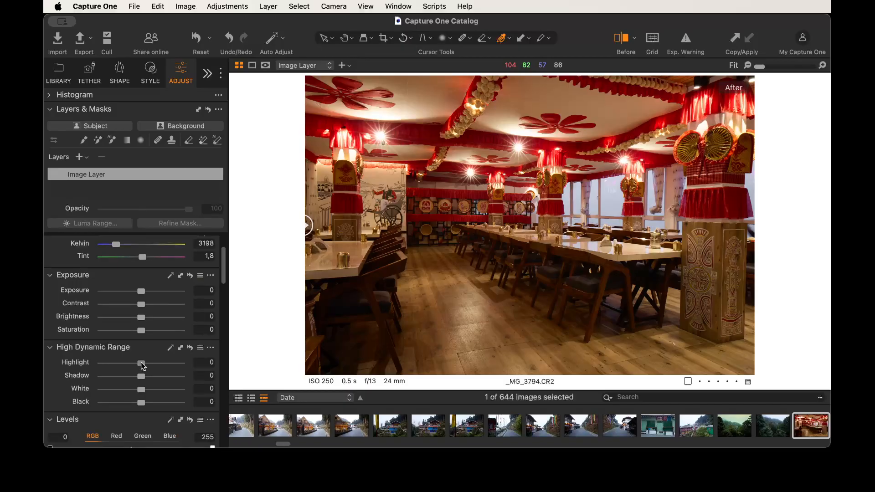
left_click_drag(142, 365, 158, 380)
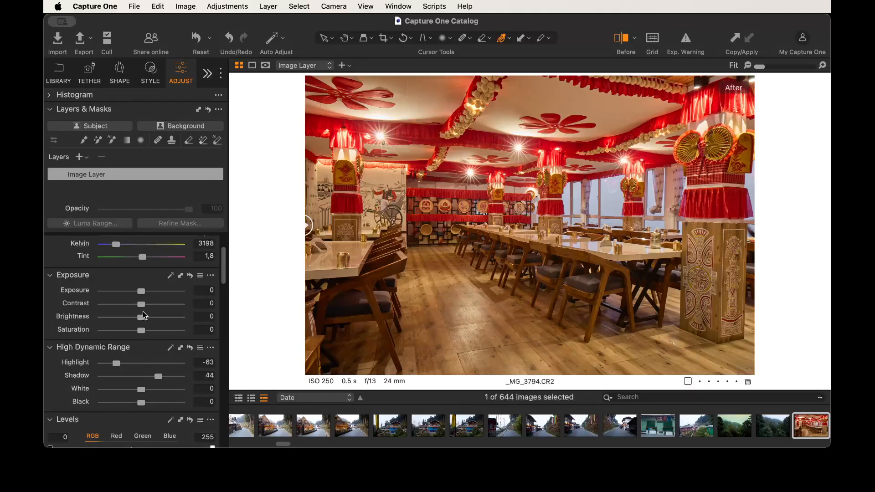
left_click_drag(143, 309, 150, 309)
left_click_drag(141, 403, 132, 400)
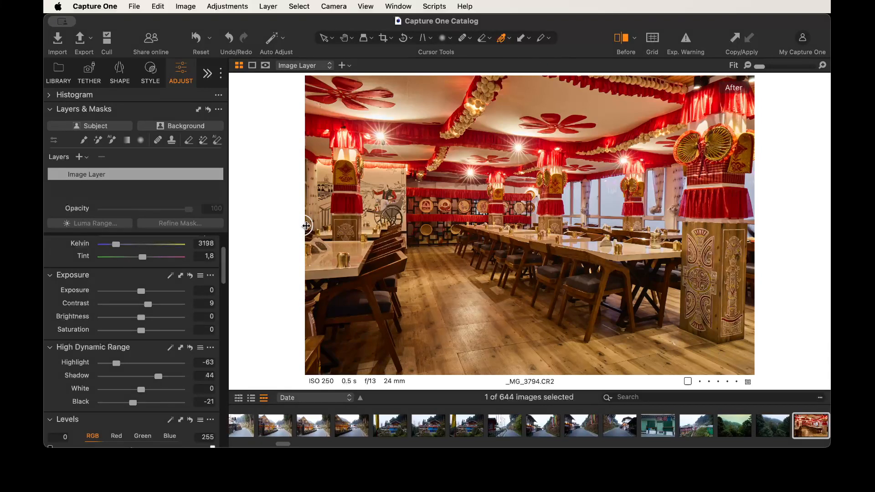
Step: Compare the photo with its original version, and set the vignetting amount to -0,5
left_click_drag(307, 226, 242, 219)
left_click_drag(223, 258, 223, 427)
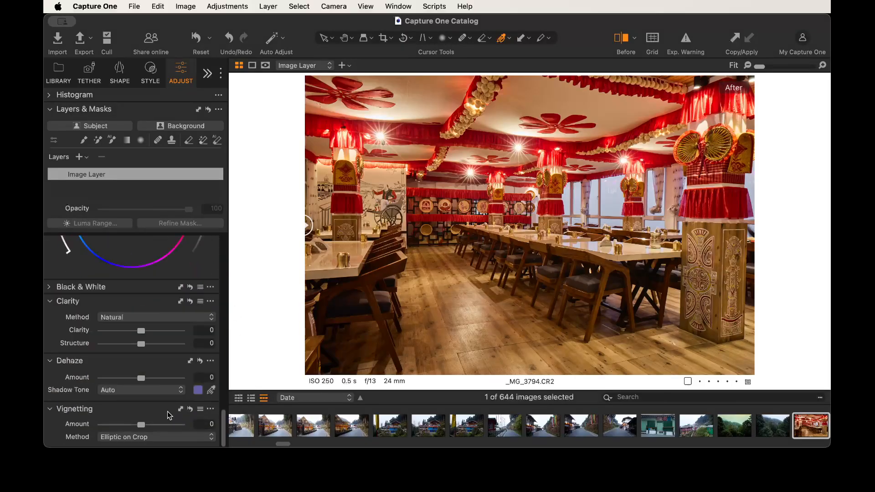
left_click_drag(143, 425, 135, 424)
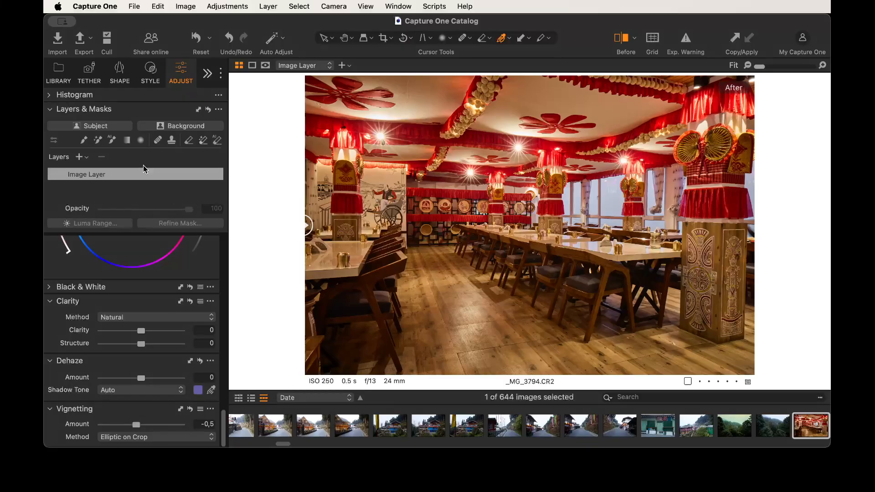
Step: Add a linear gradient mask rising from the photo's lower edge over the foreground floor, and set its exposure to -0,7
left_click(128, 144)
left_click_drag(540, 367, 538, 299)
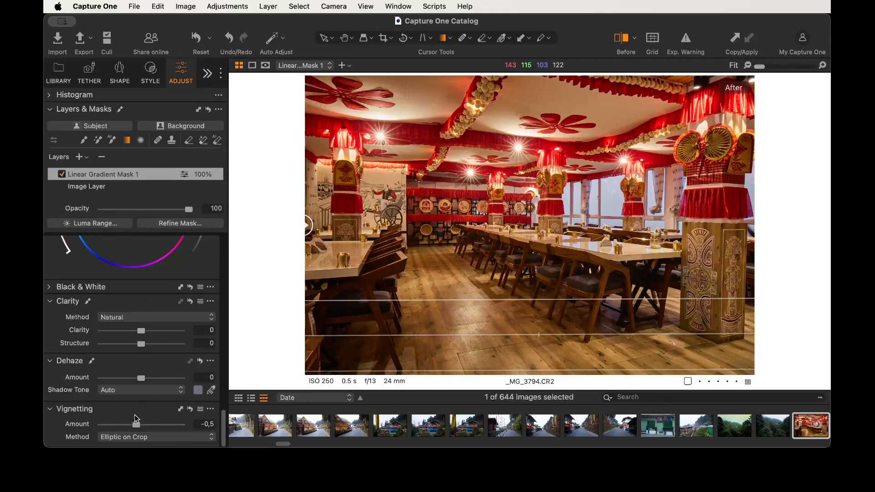
left_click_drag(225, 431, 236, 225)
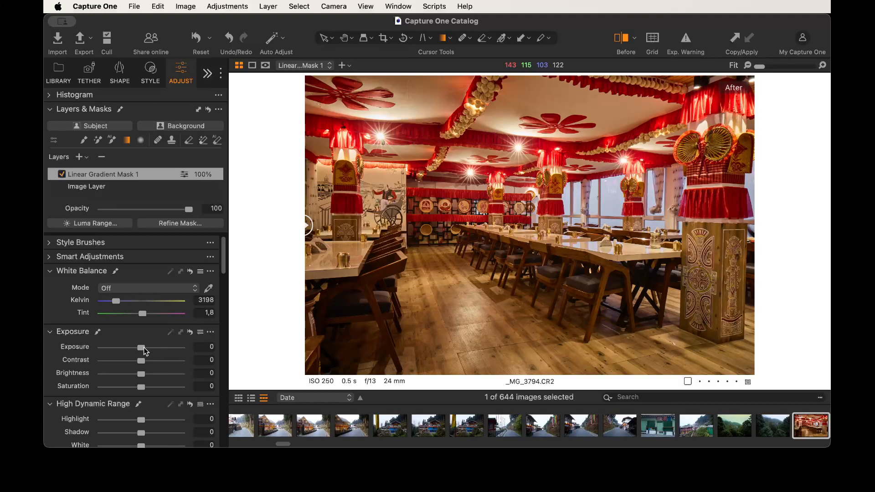
left_click_drag(144, 350, 134, 348)
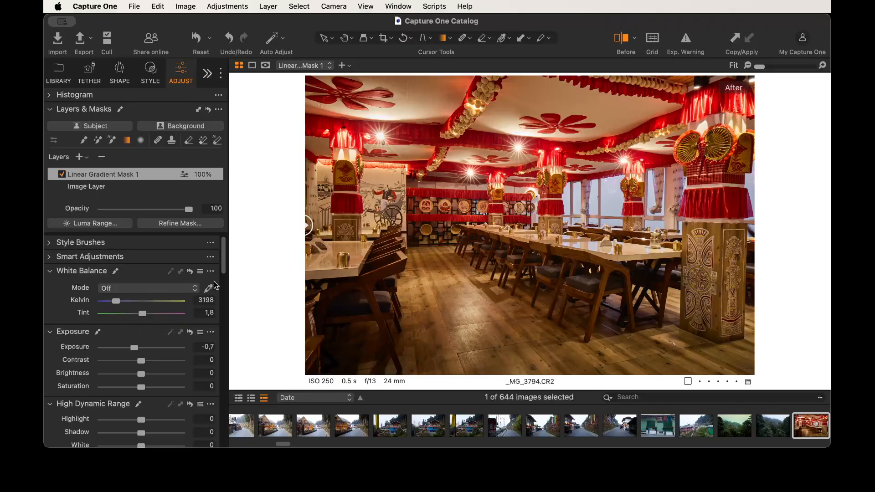
scroll(225, 266, "down", 2)
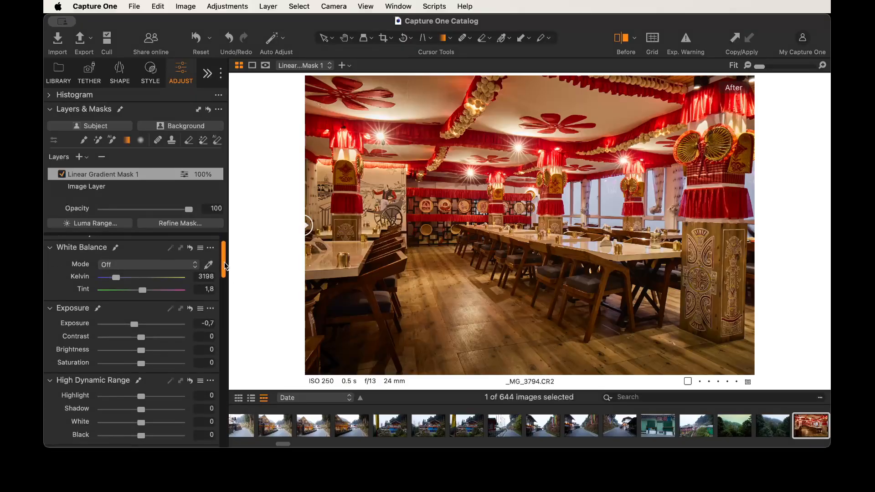
left_click_drag(225, 266, 226, 247)
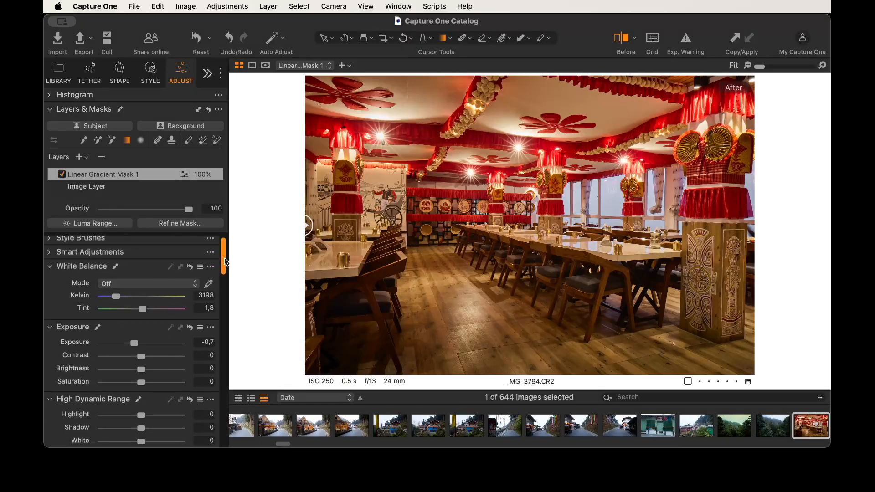
Step: Try a warmer white balance on the linear gradient mask with a Kelvin value of 10156
left_click(97, 190)
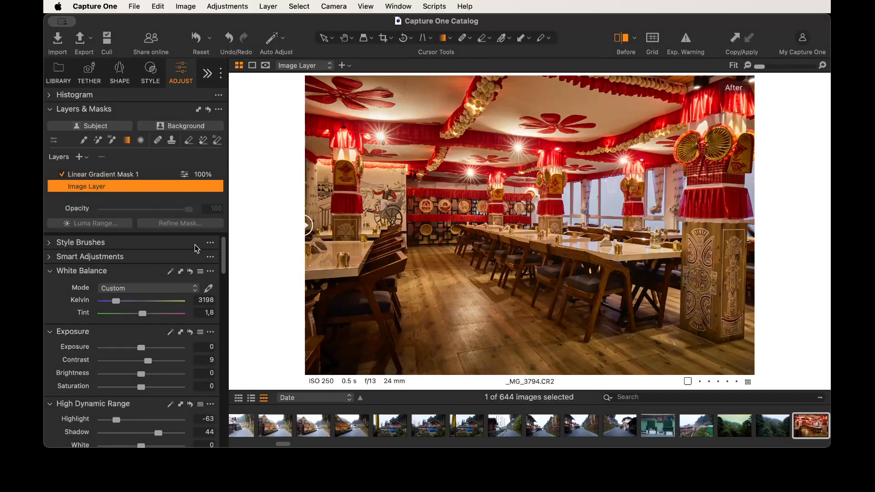
left_click(113, 176)
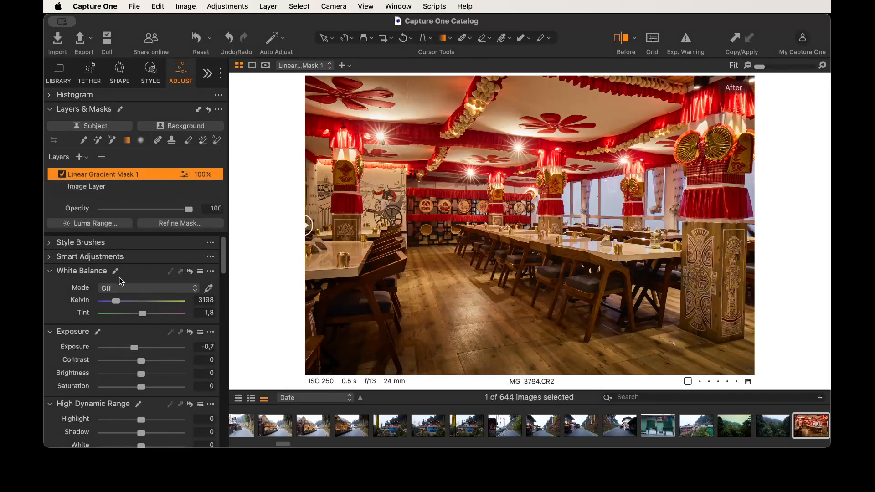
left_click_drag(117, 303, 158, 303)
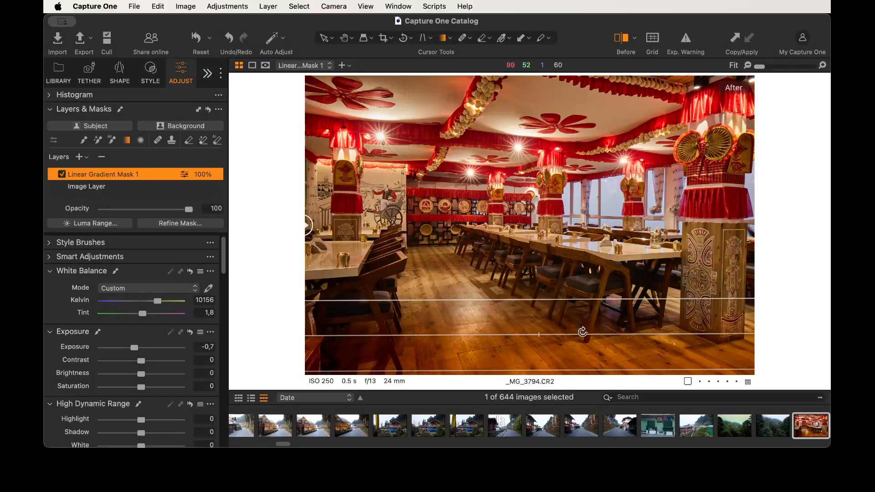
Step: Check the gradient mask's coverage by showing and hiding its overlay, and reset the mask's Kelvin to 5144
key("m")
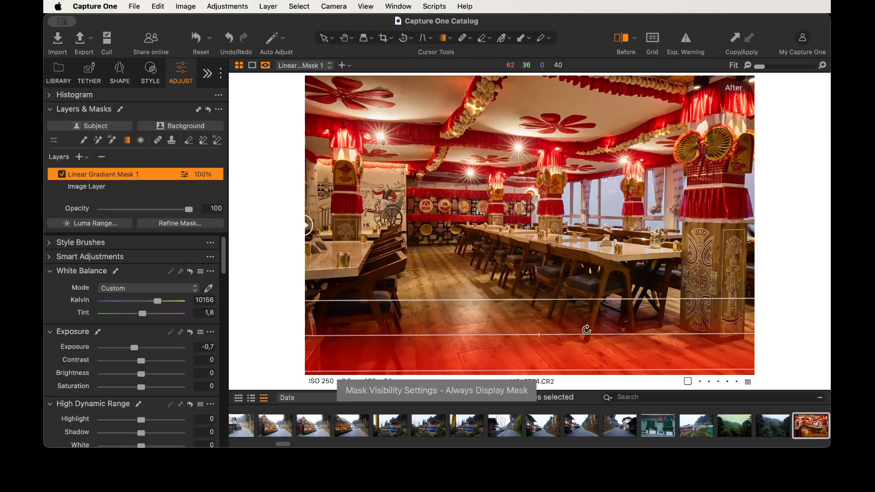
key("m")
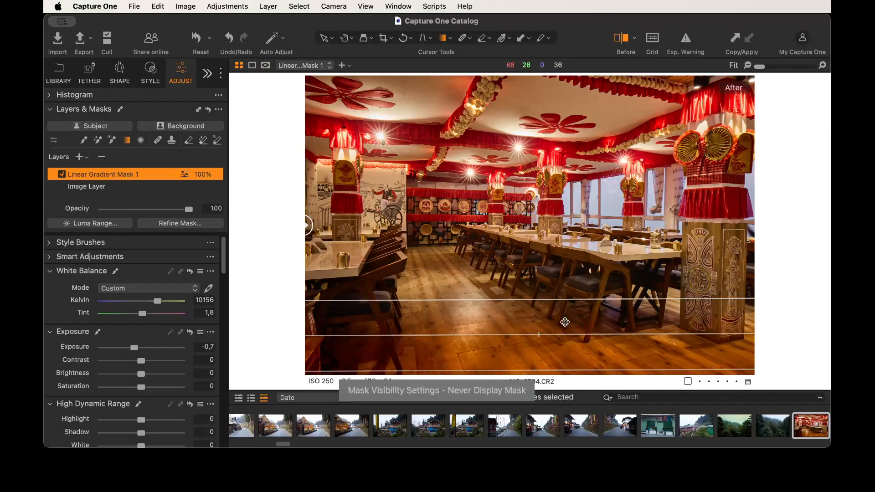
key("m")
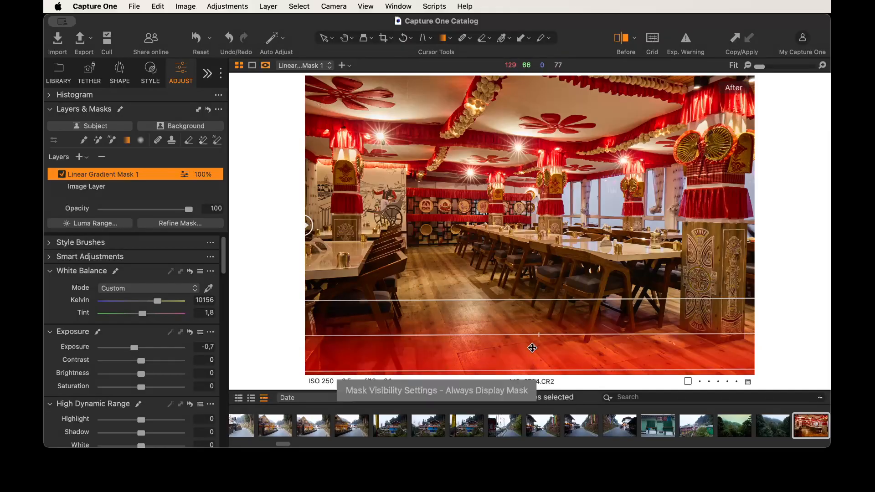
key("m")
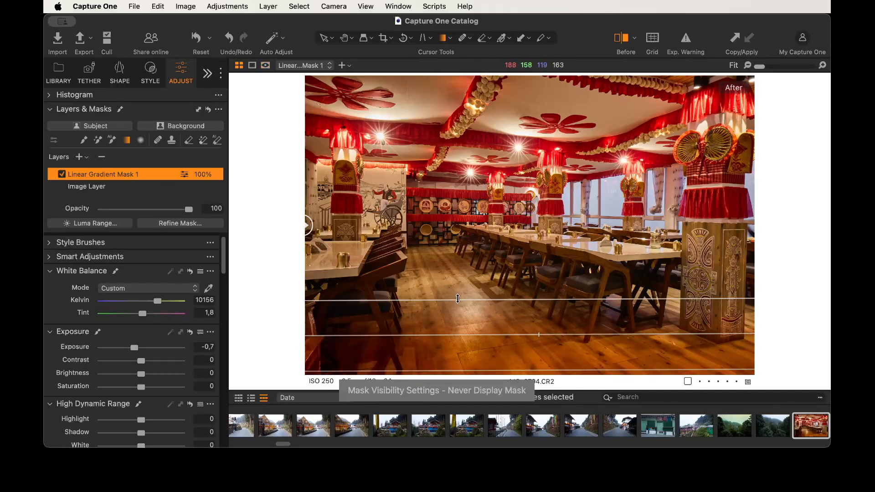
double_click(157, 301)
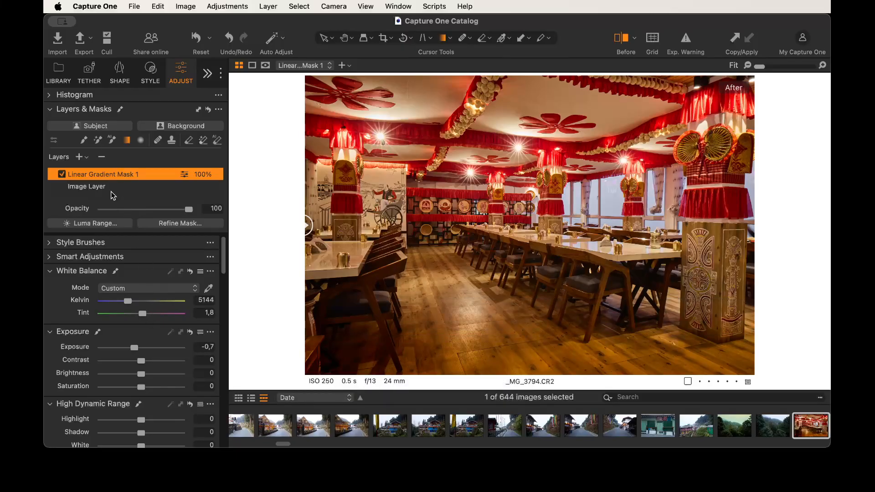
Step: On the image layer, pick the orange of the wooden floor in the advanced Color Editor and set its saturation to -17,3
left_click(96, 187)
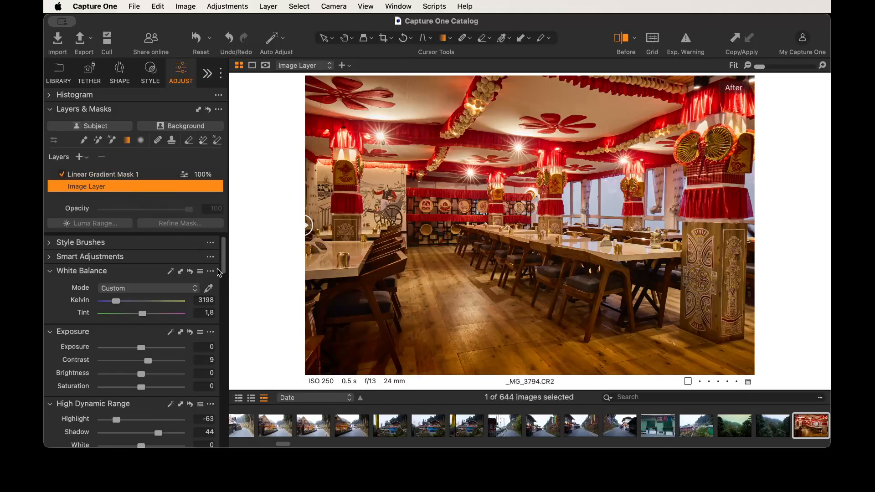
left_click_drag(224, 261, 225, 267)
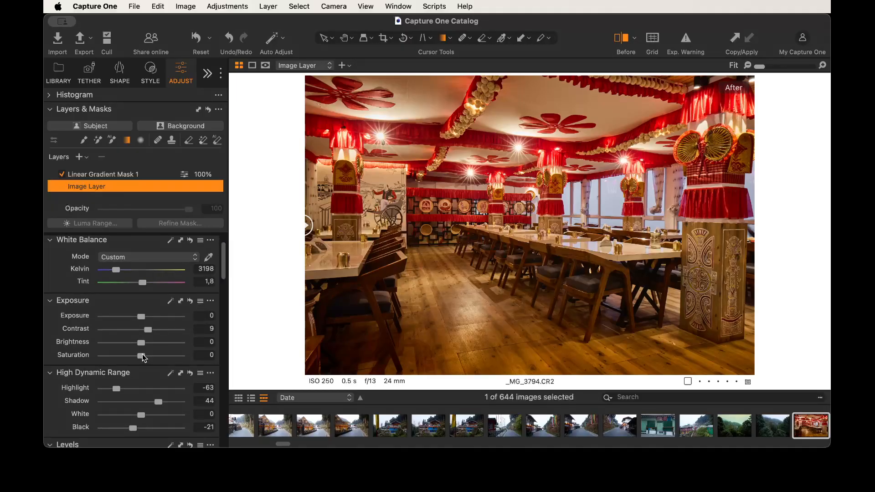
scroll(223, 279, "down", 3)
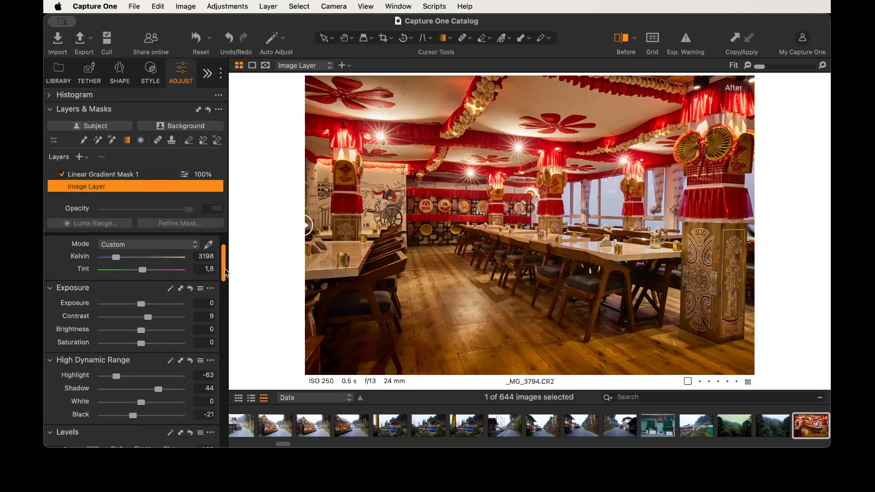
left_click_drag(226, 275, 229, 355)
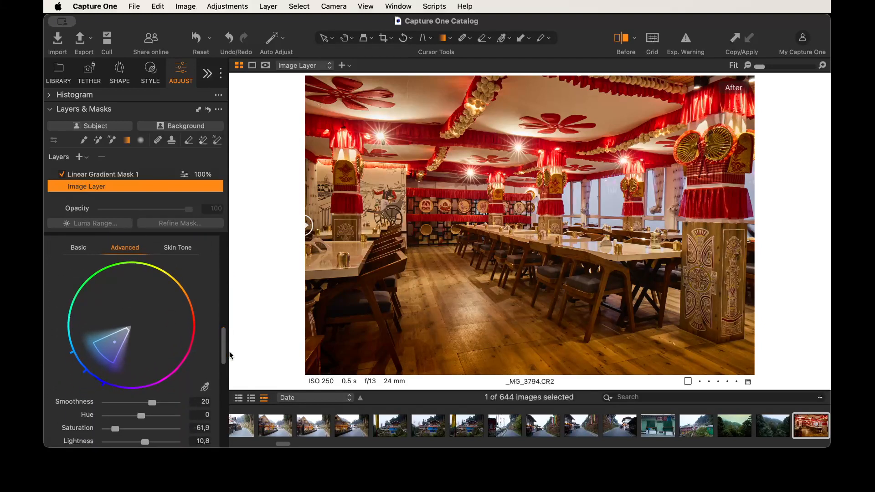
left_click(205, 387)
left_click(453, 337)
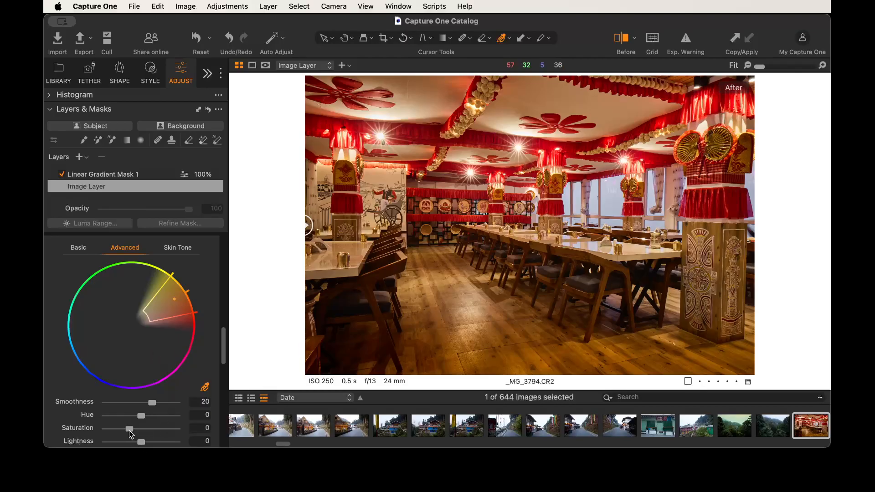
left_click_drag(130, 429, 127, 431)
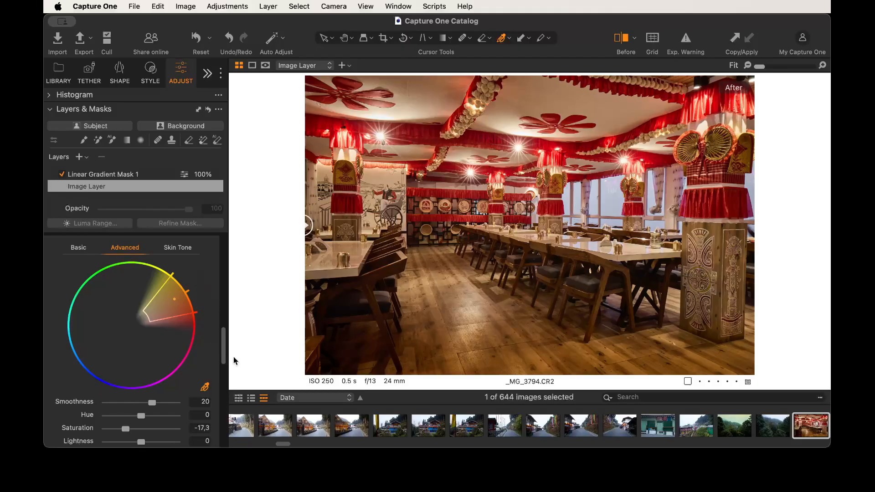
Step: Compare the photo repeatedly with and without the Color Editor adjustments
left_click_drag(223, 355, 223, 346)
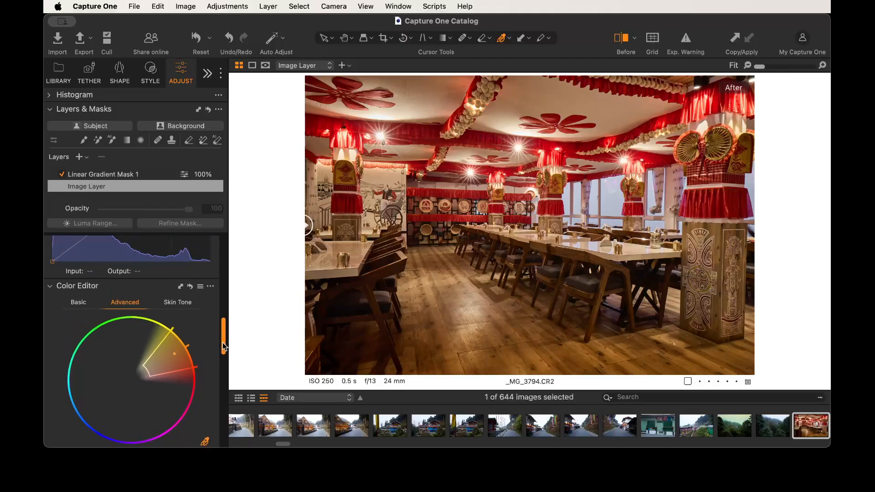
left_click(191, 287)
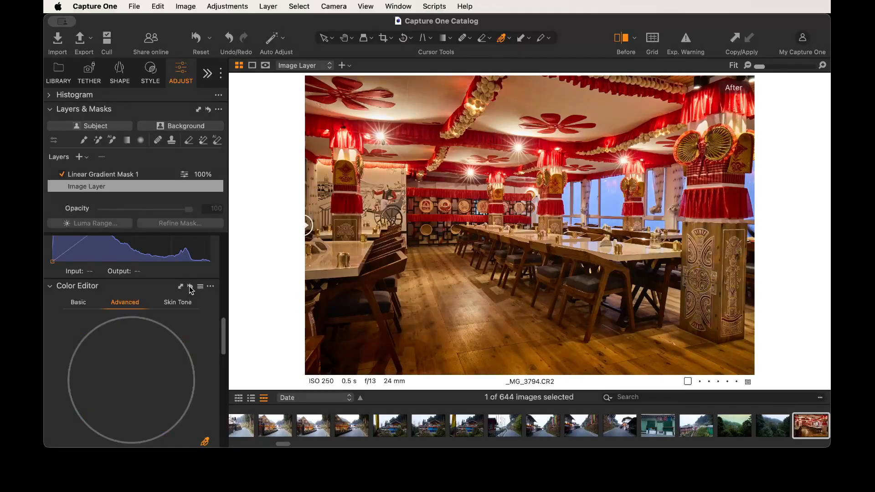
left_click(189, 287, "alt")
left_click(191, 287, "alt")
left_click(191, 287, "alt")
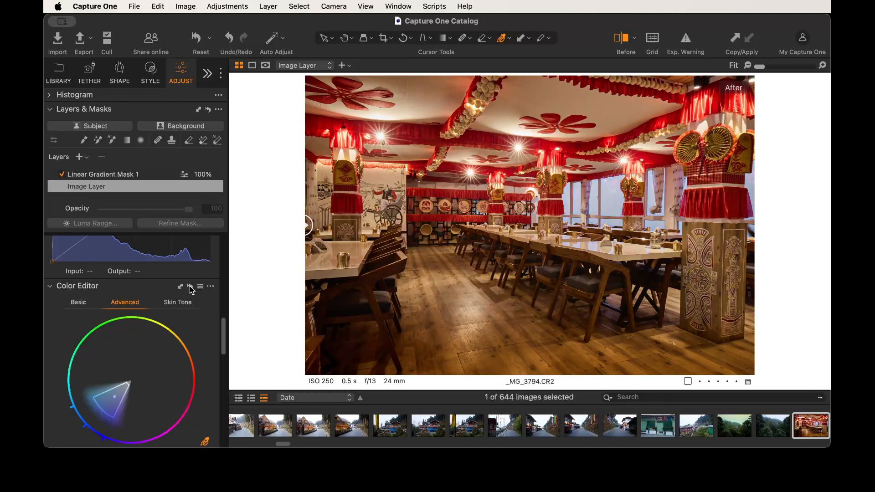
left_click(191, 287, "alt")
Step: Set the image layer's white balance Kelvin to 3256, and compare the photo with its original version
left_click_drag(224, 329, 223, 234)
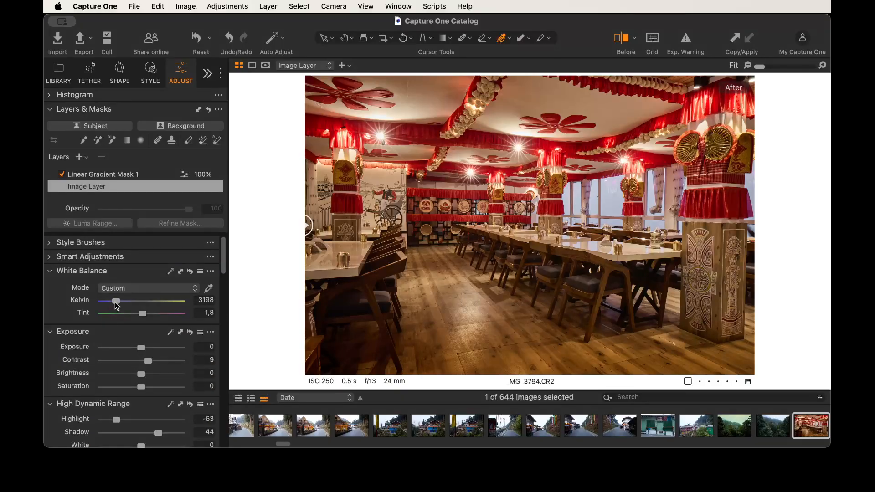
left_click_drag(117, 304, 118, 303)
left_click_drag(305, 225, 237, 253)
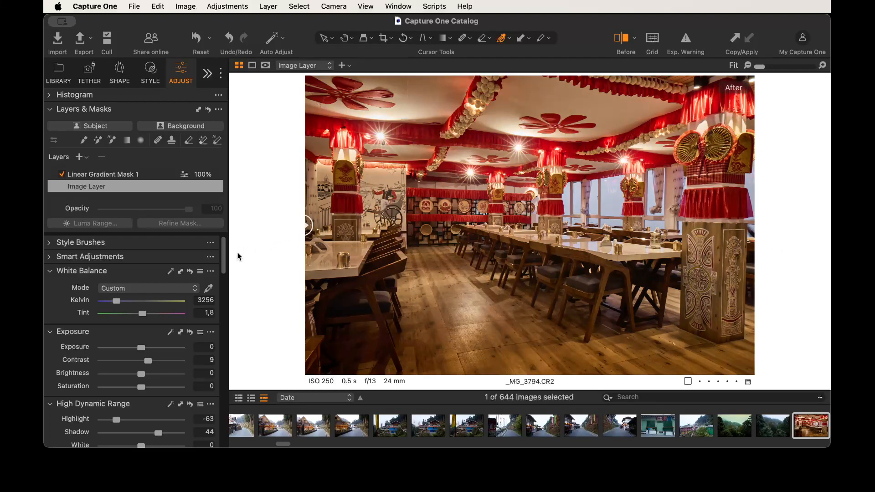